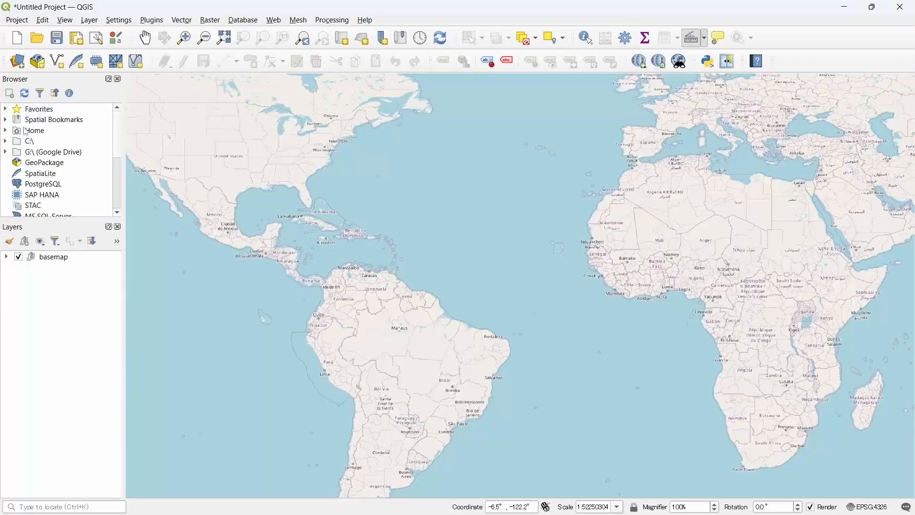
Add the GAUL_2024_L1 shapefile from the country_shapes folder in Favorites to the map above the OSM Standard layer.
left_click(6, 109)
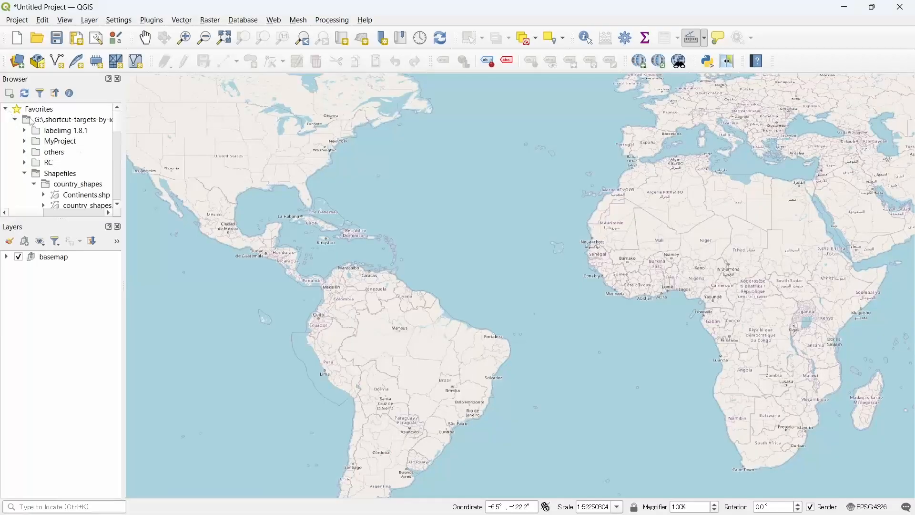
scroll(52, 191, "down", 2)
left_click(51, 164)
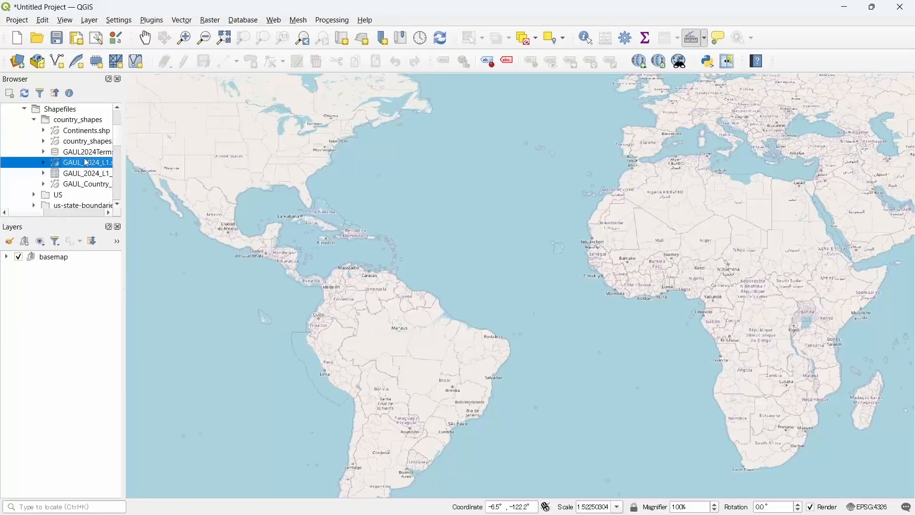
left_click_drag(84, 165, 455, 313)
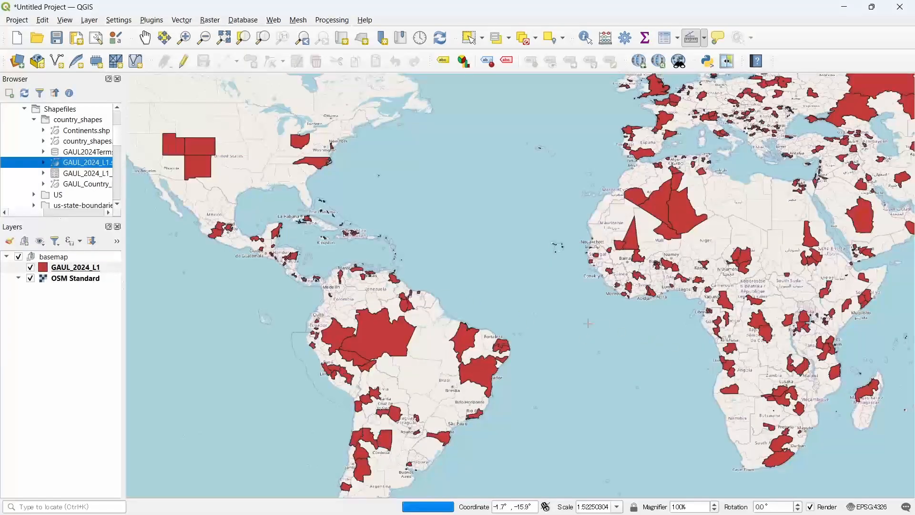
scroll(27, 138, "up", 2)
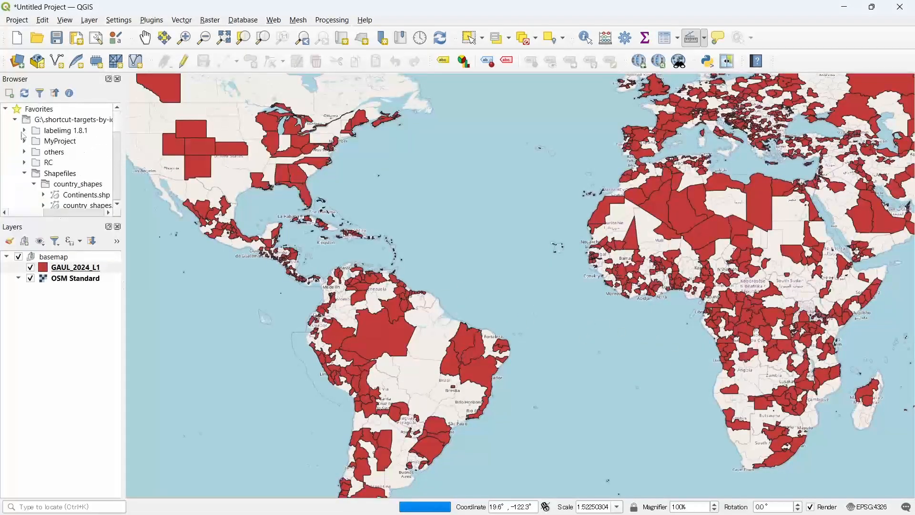
left_click(6, 109)
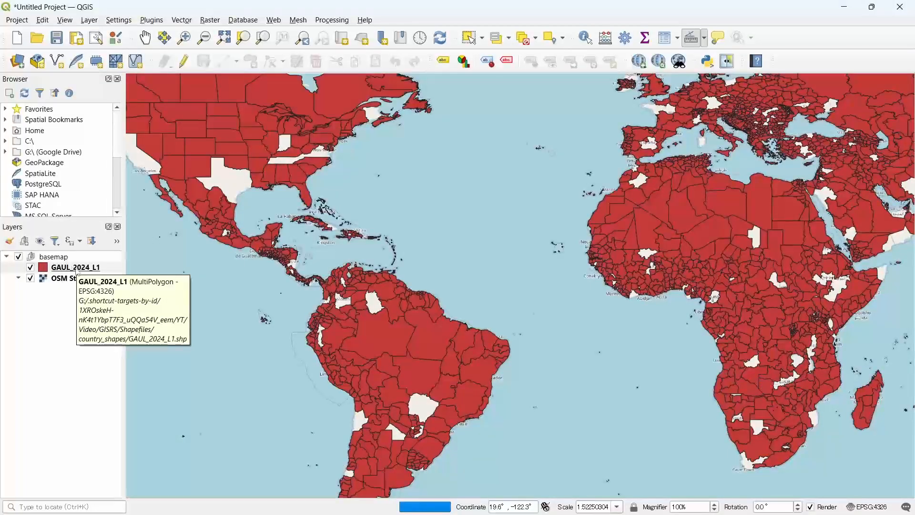
Set the GAUL_2024_L1 layer's symbology to Categorized by gaul0_name and classify it with random colors.
right_click(80, 269)
left_click(434, 296)
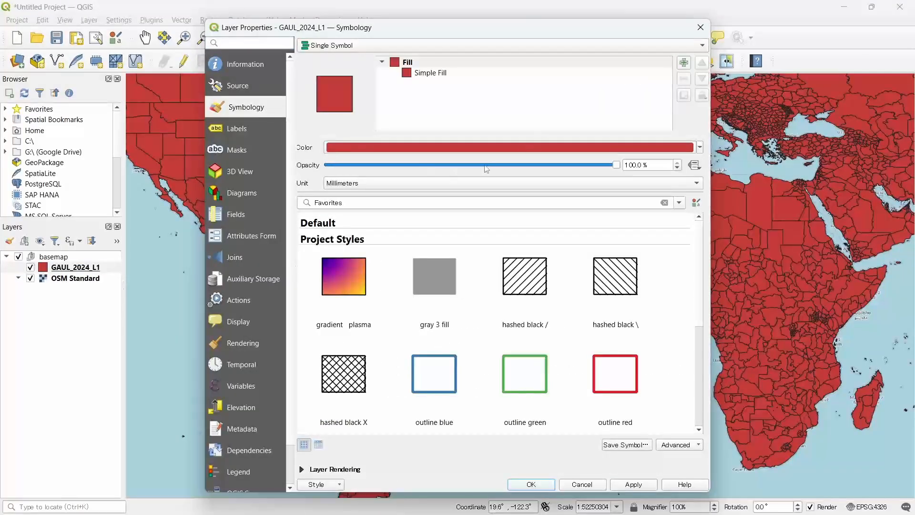
left_click(691, 45)
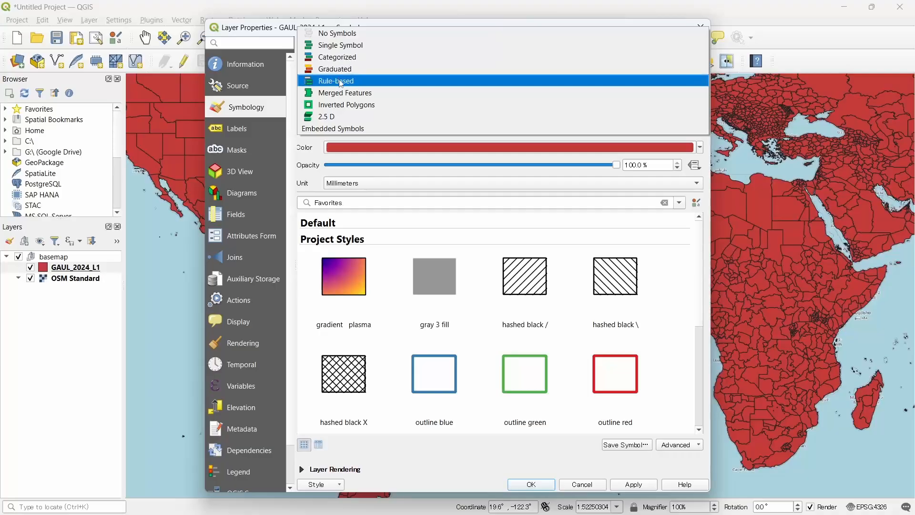
left_click(355, 57)
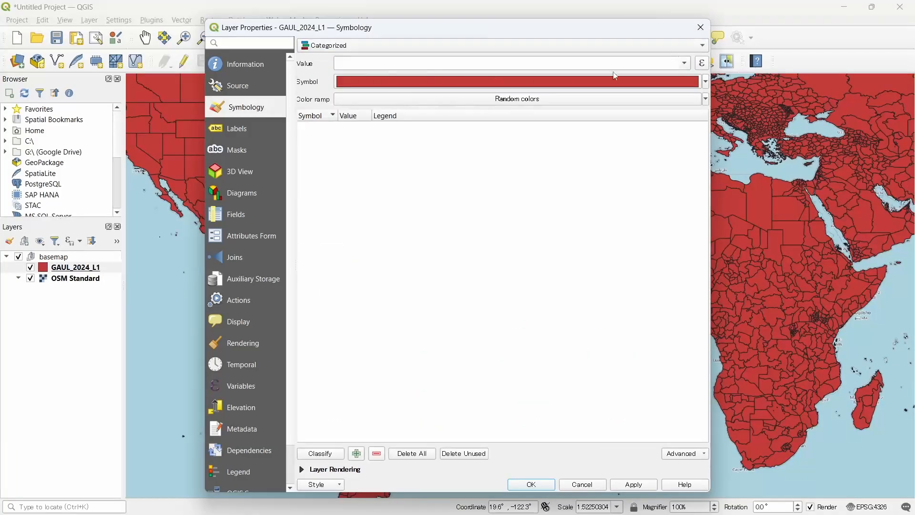
left_click(686, 64)
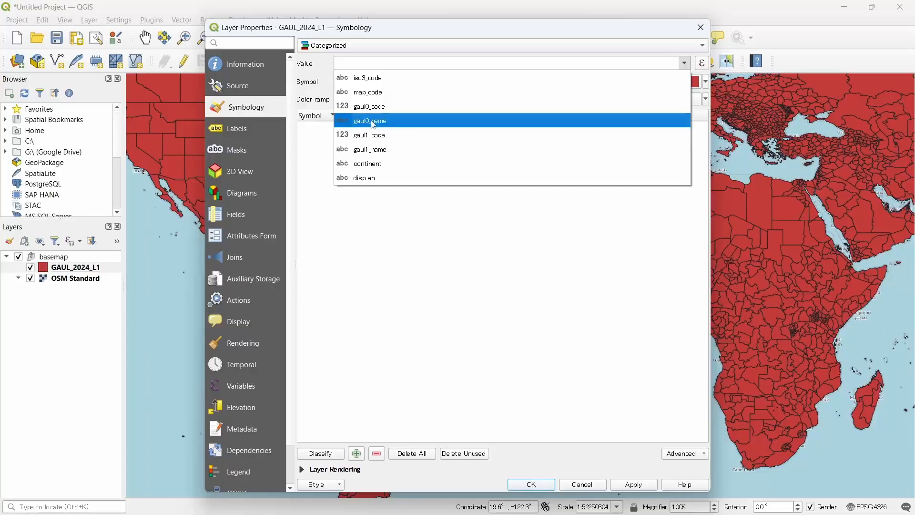
left_click(396, 123)
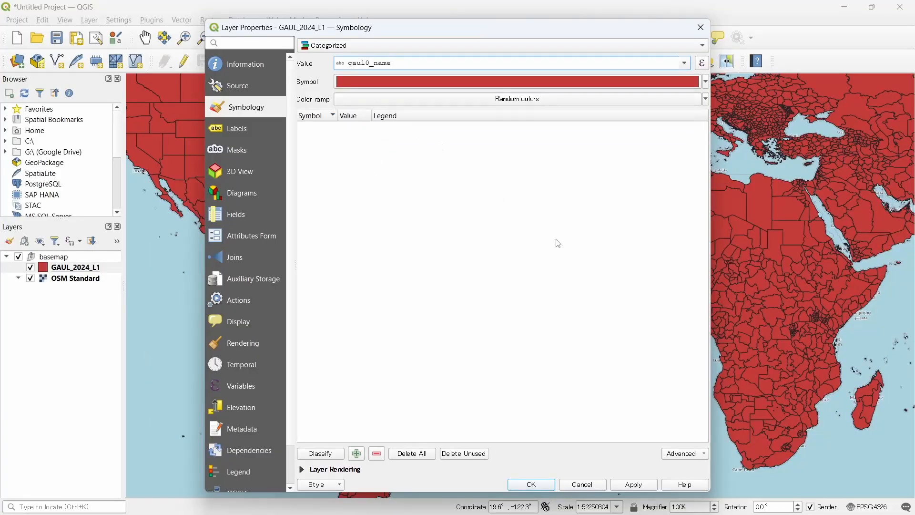
left_click(334, 455)
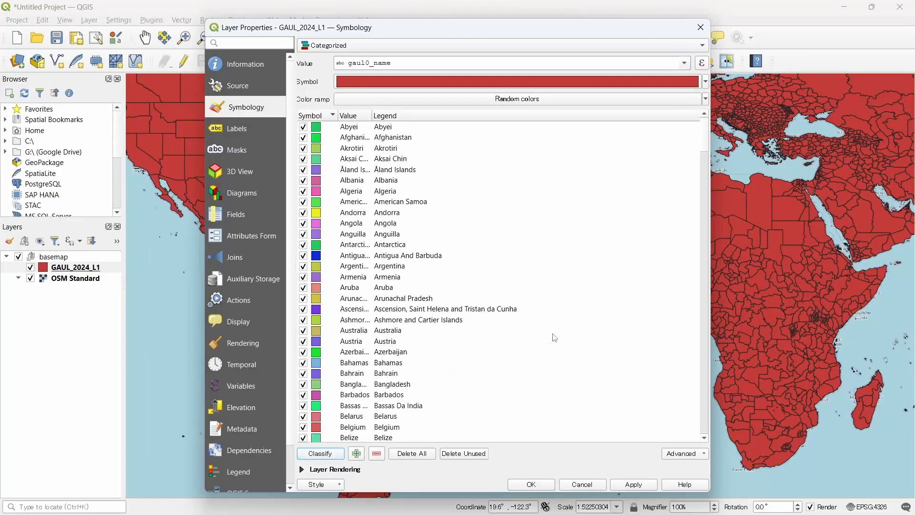
Look through the classified country categories and apply the categorized symbology to the GAUL_2024_L1 layer.
scroll(390, 168, "down", 20)
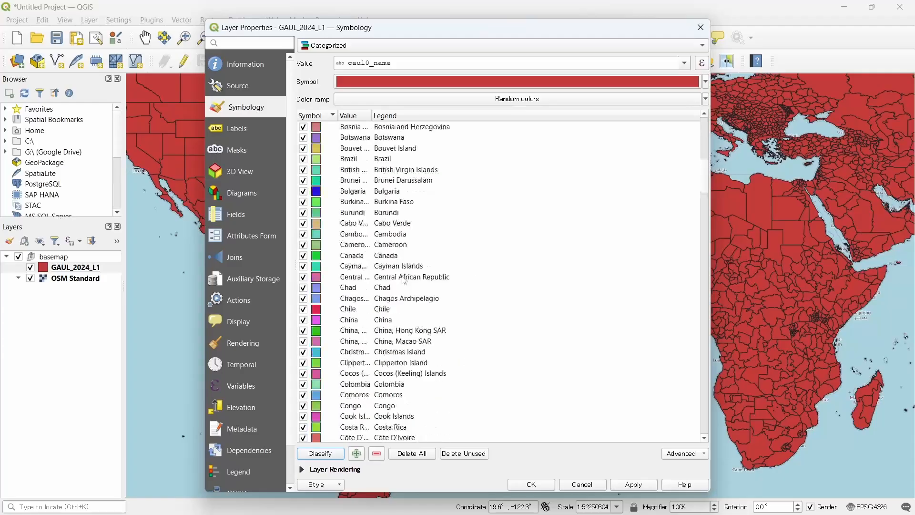
scroll(417, 275, "down", 20)
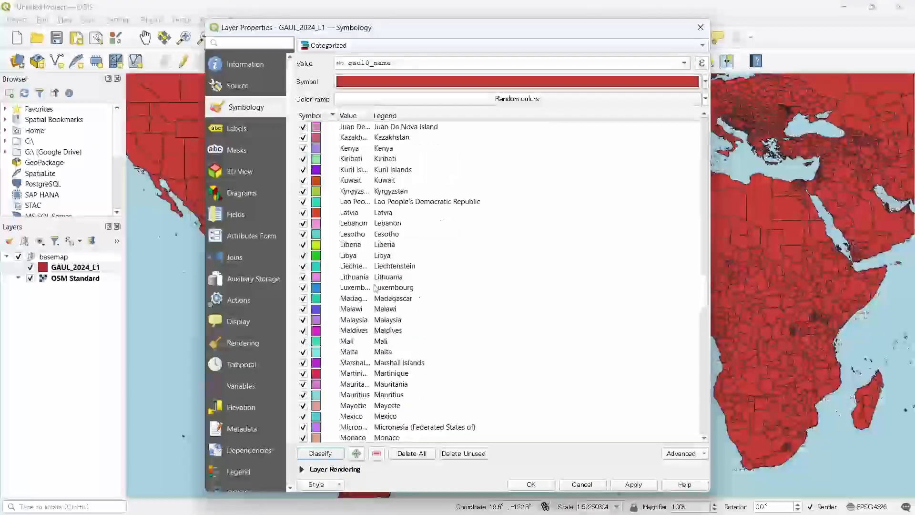
scroll(380, 274, "up", 16)
scroll(380, 274, "up", 20)
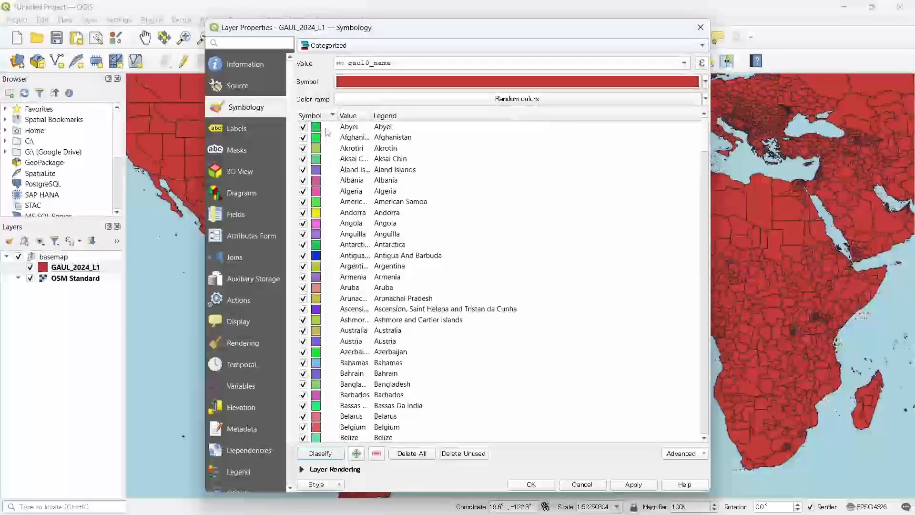
left_click(619, 485)
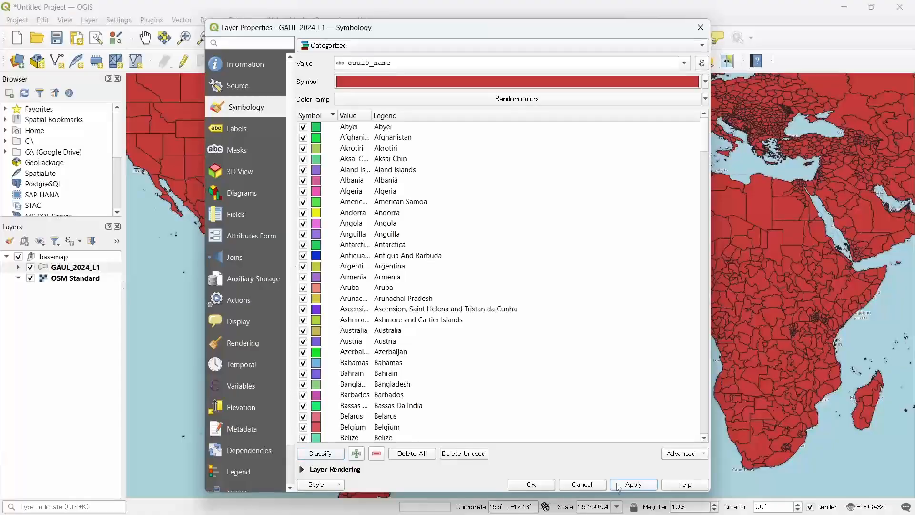
left_click(532, 484)
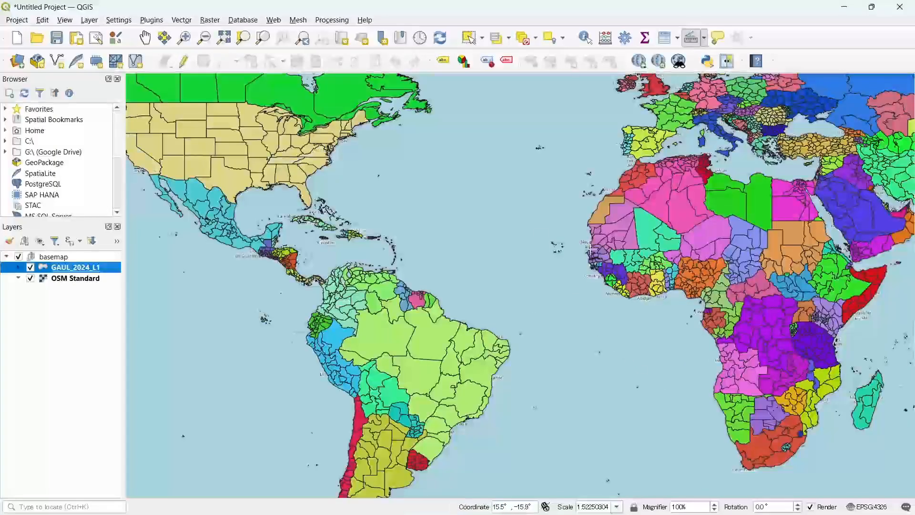
Create an empty print layout titled "svg" through the Layout Manager.
left_click(18, 21)
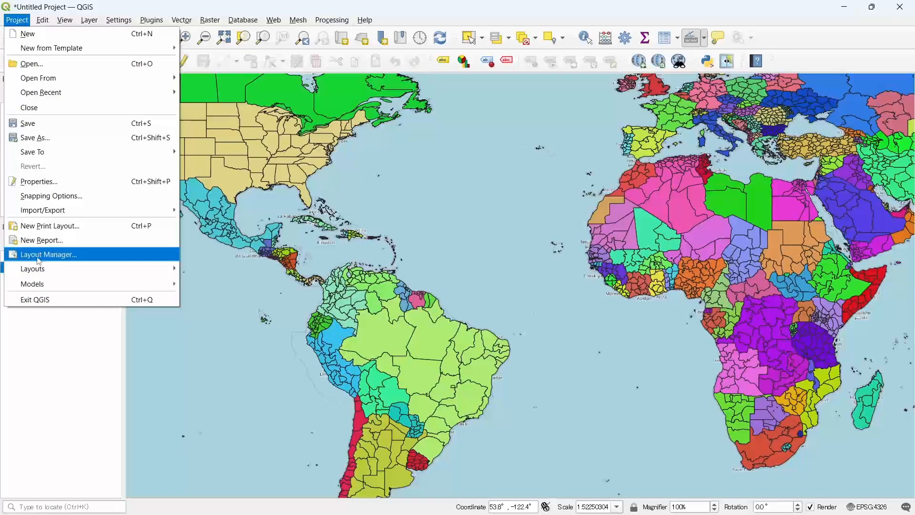
left_click(39, 255)
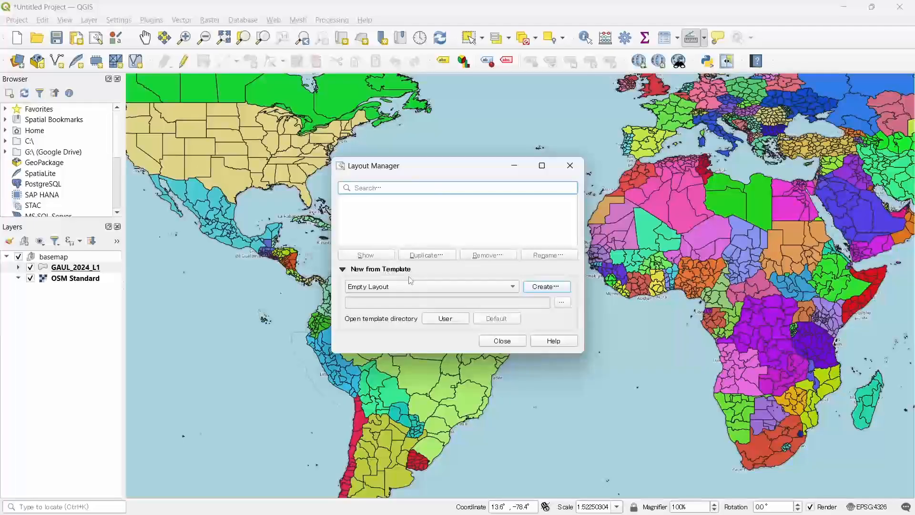
left_click(433, 288)
left_click(432, 287)
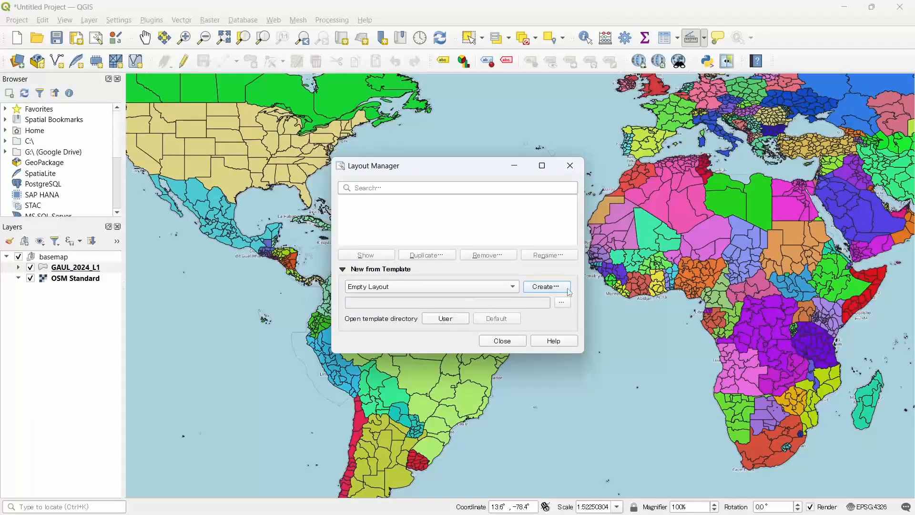
left_click(533, 286)
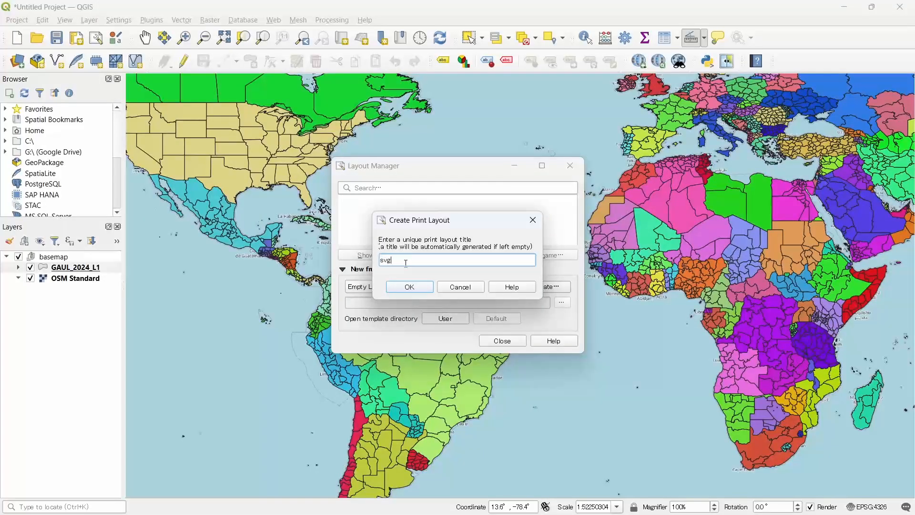
left_click(409, 287)
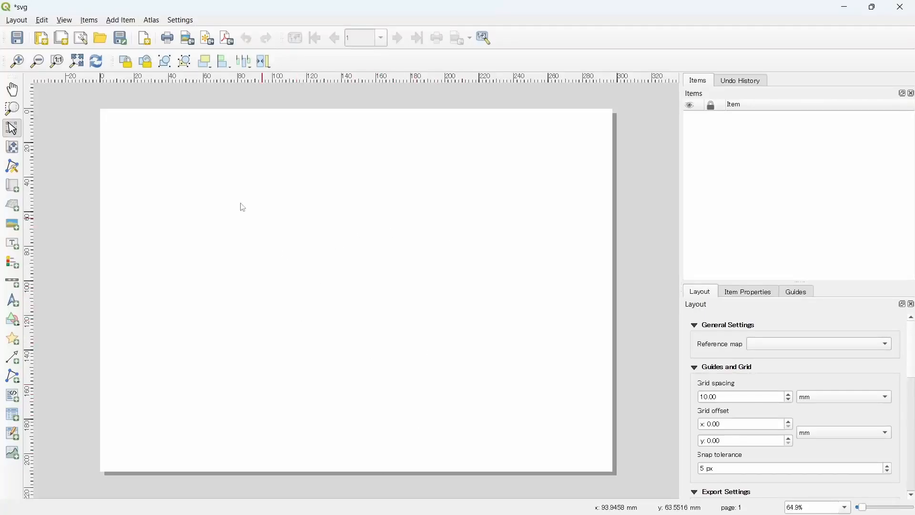
Add a map item filling almost the whole layout page and shift its content slightly to the left.
left_click(12, 191)
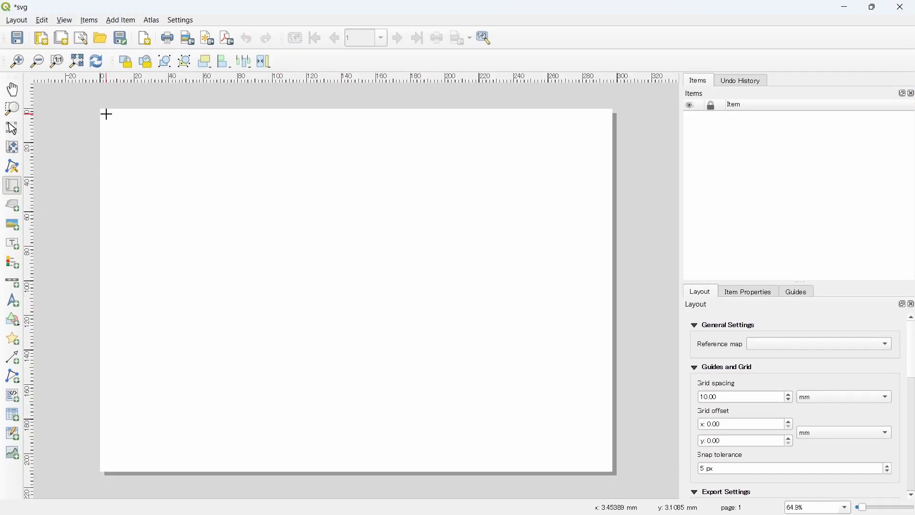
left_click_drag(106, 115, 608, 464)
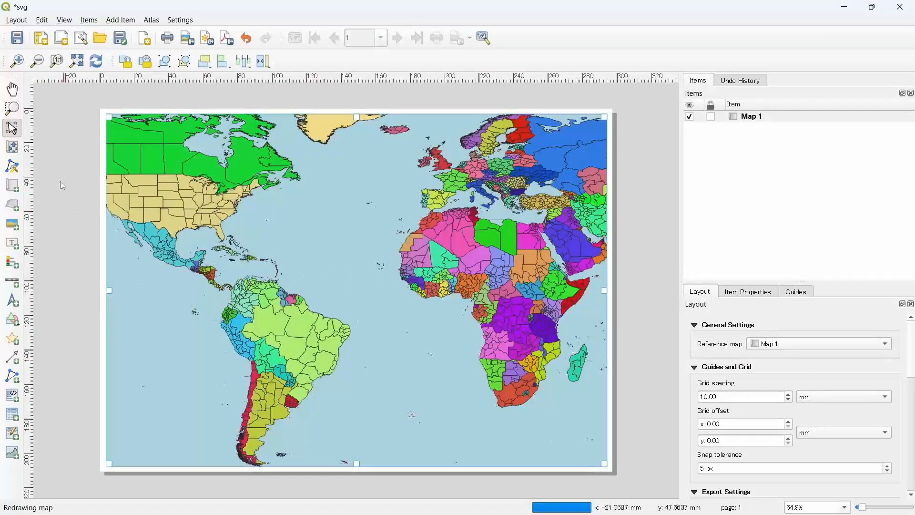
left_click(12, 148)
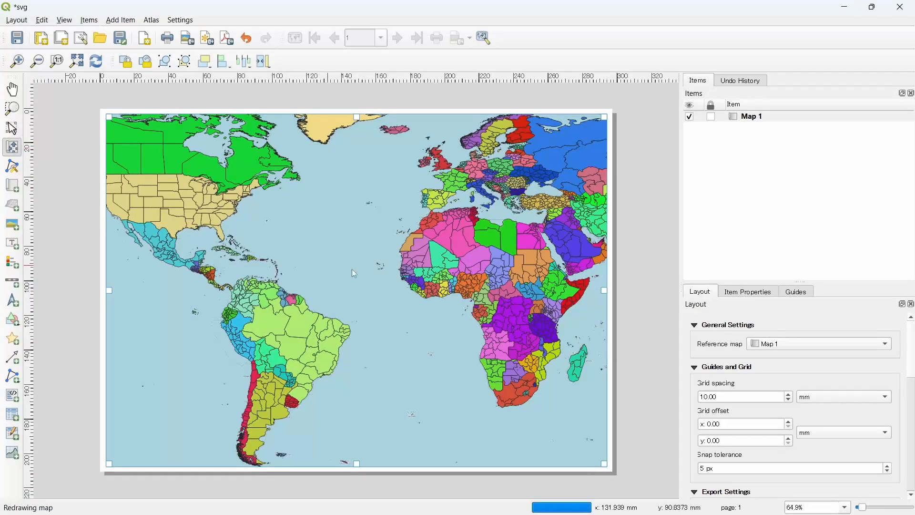
left_click_drag(384, 252, 365, 256)
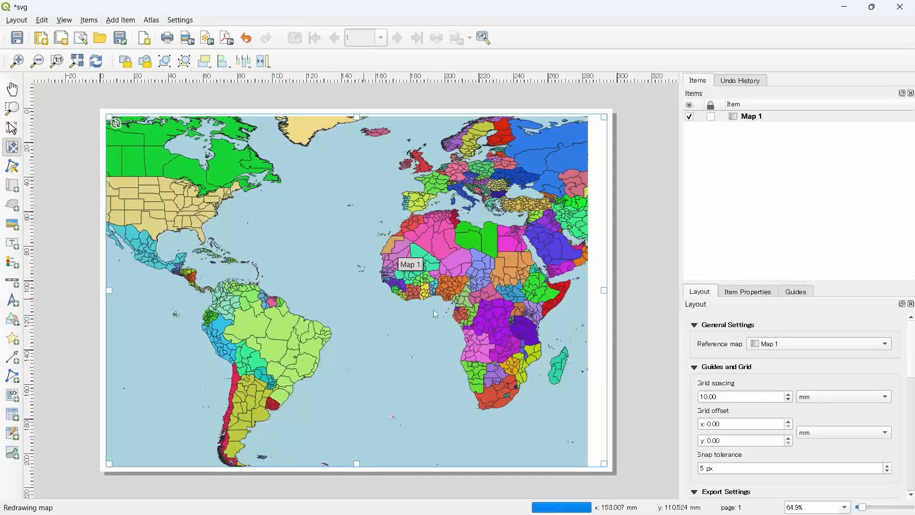
Set the extent of Map 1 to match the main canvas extent.
left_click(761, 292)
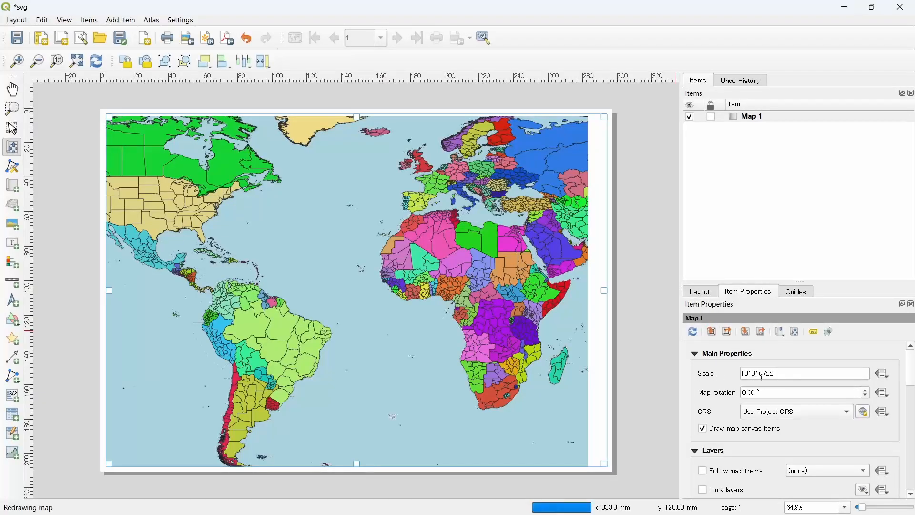
left_click(715, 333)
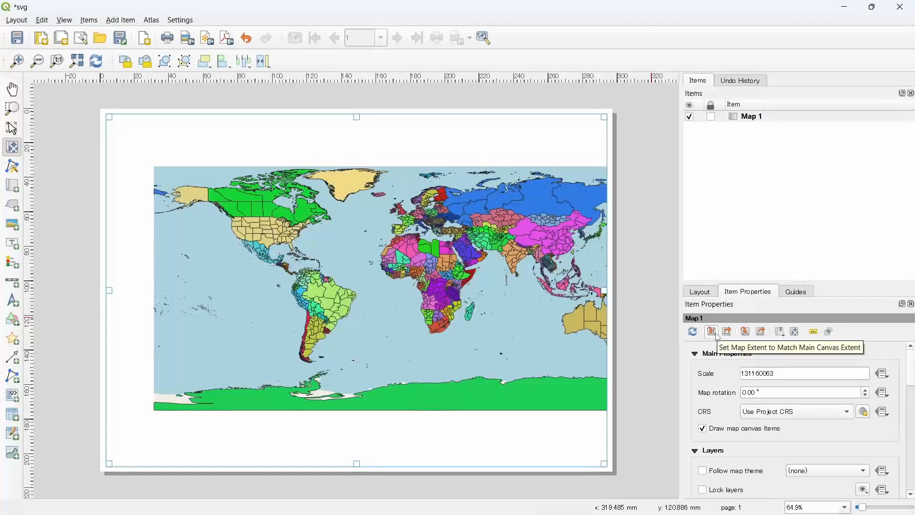
scroll(497, 315, "up", 2)
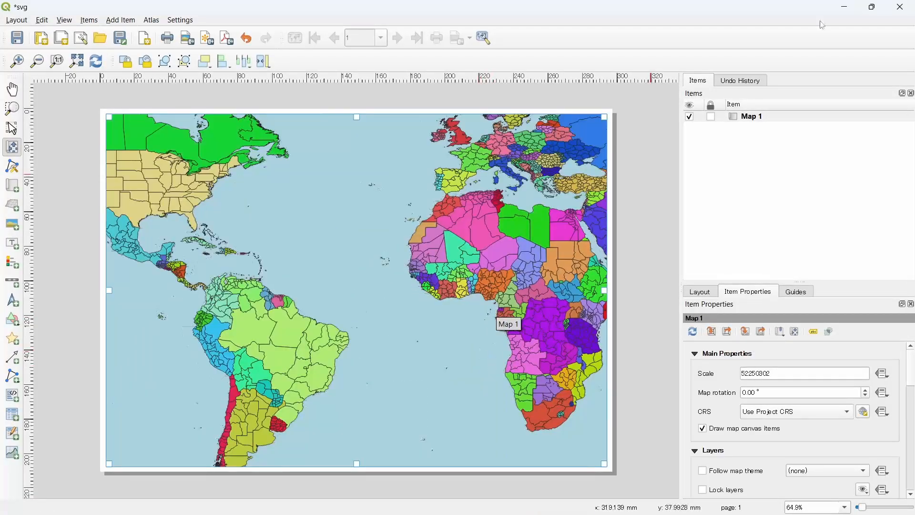
Close the Layout Manager, hide the OSM Standard layer in the main project window, and refresh the layout's map preview.
left_click(842, 8)
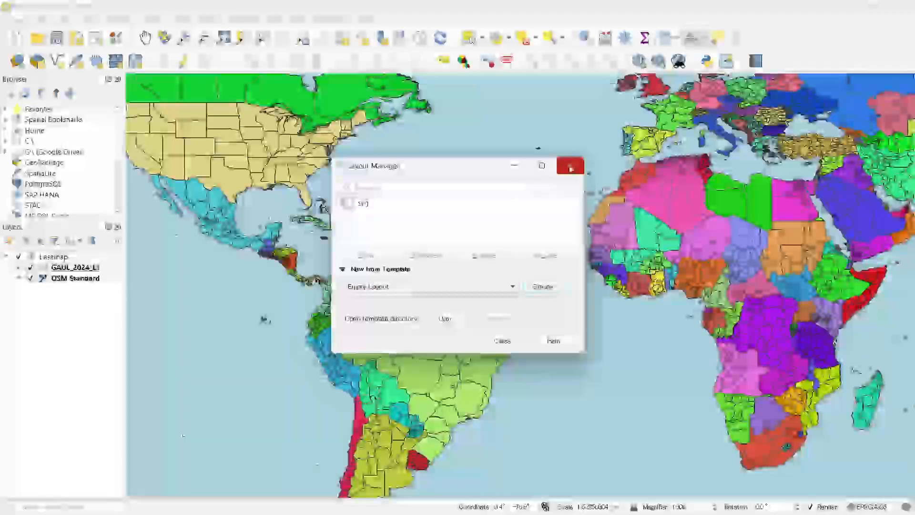
left_click(570, 167)
left_click(31, 277)
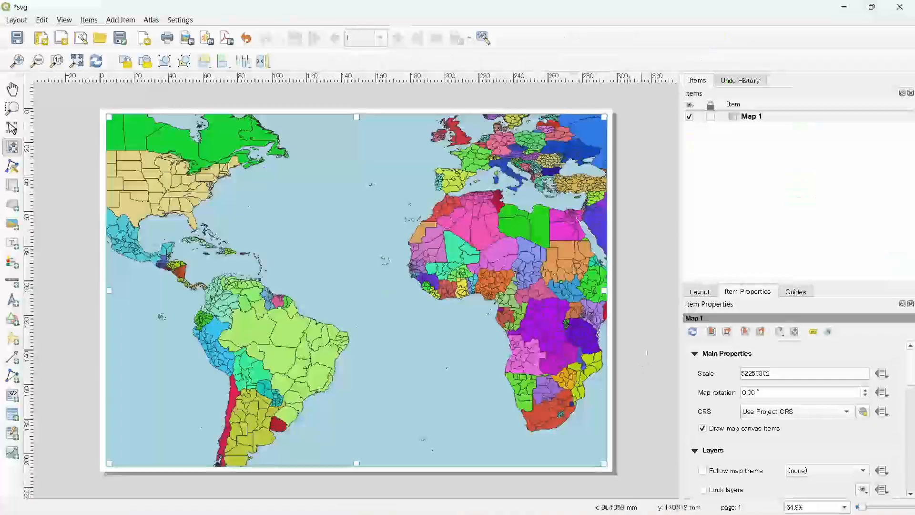
left_click(692, 332)
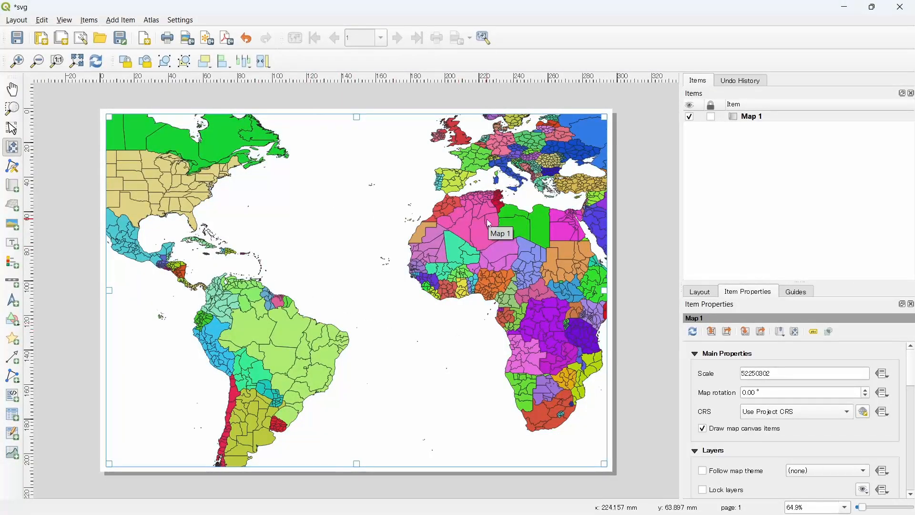
Move the content of Map 1 and reduce its scale to about 1:133,000,000 to fit the world on the page.
scroll(512, 199, "up", 2)
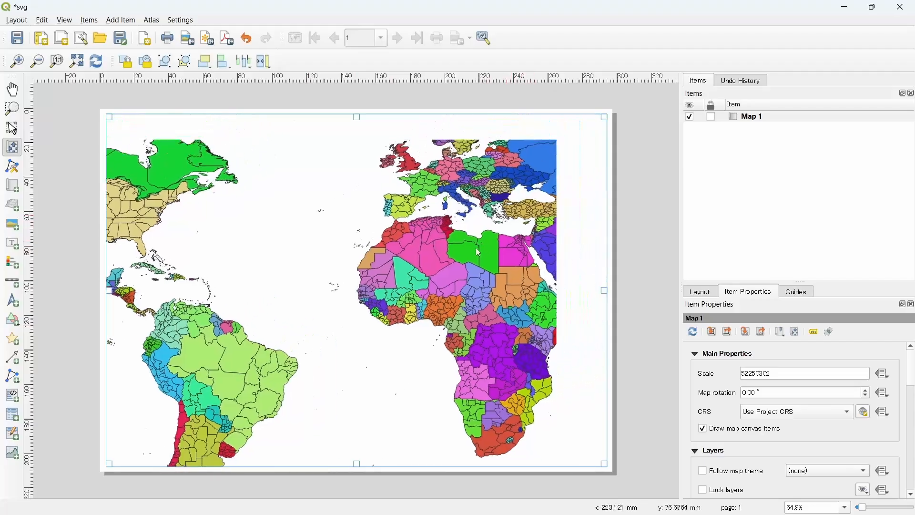
scroll(511, 200, "up", 1)
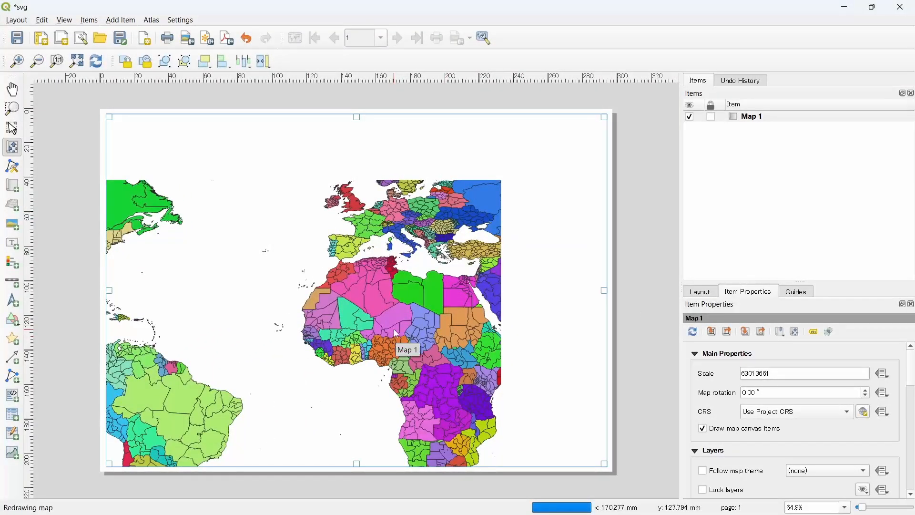
scroll(397, 333, "down", 5)
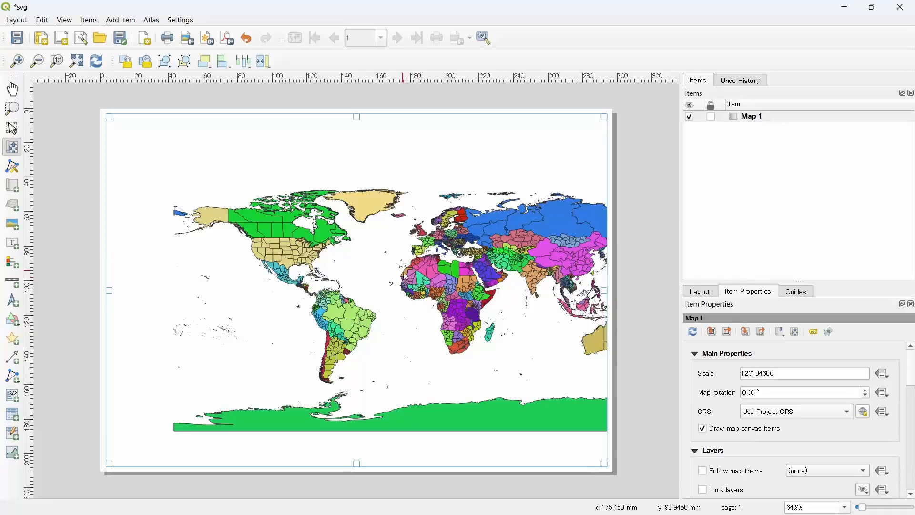
scroll(416, 275, "down", 1)
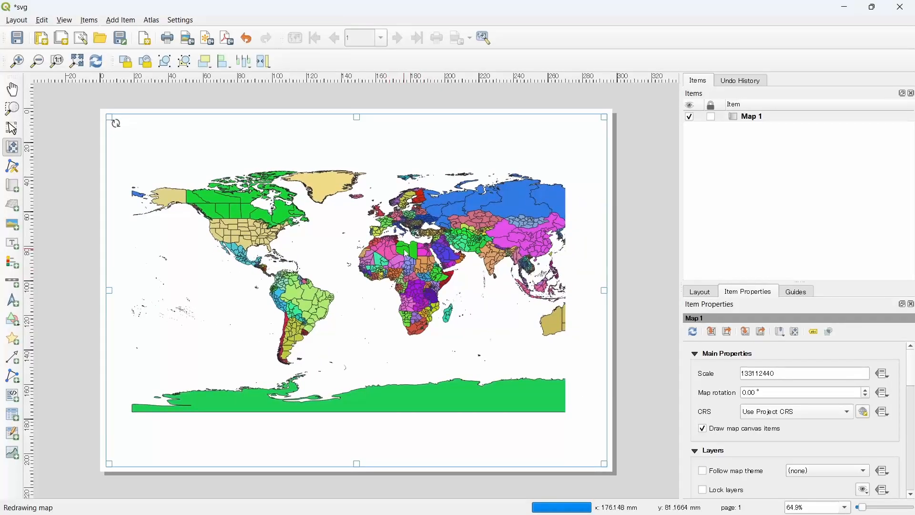
Shift Map 1's content slightly down and add a text label above the map near the page's upper-left corner.
left_click_drag(426, 243, 425, 261)
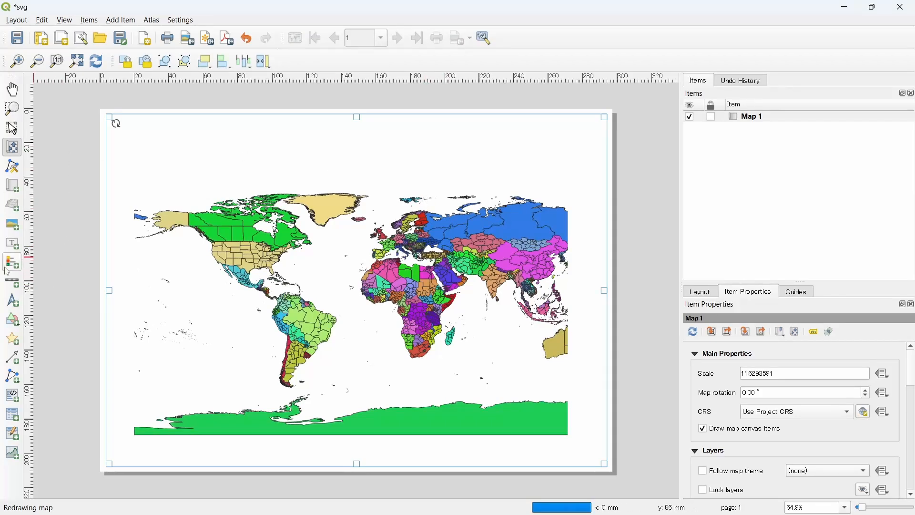
left_click(13, 245)
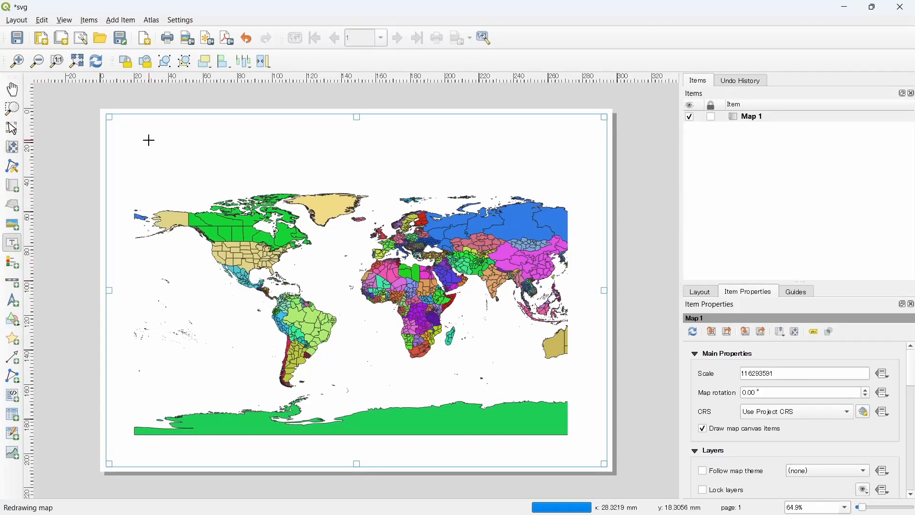
left_click_drag(139, 132, 288, 157)
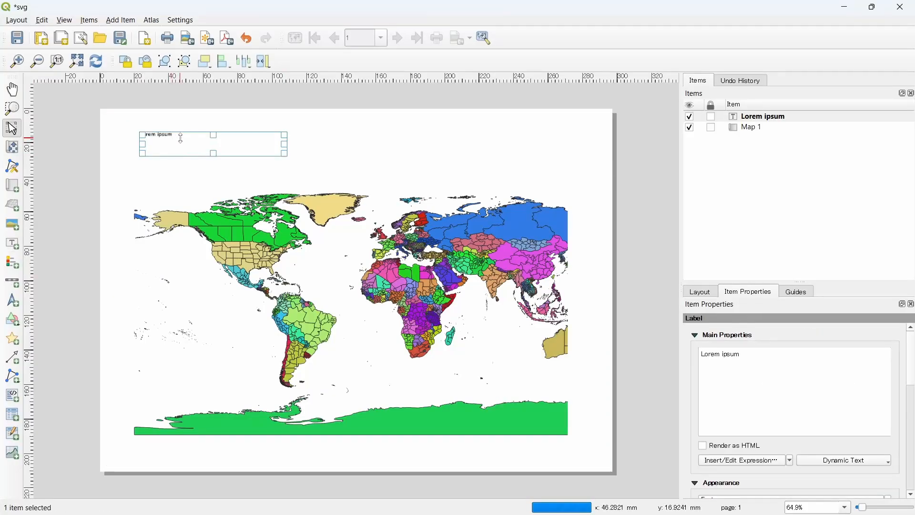
Replace the label's placeholder text with "World Country Boundaries".
triple_click(757, 355)
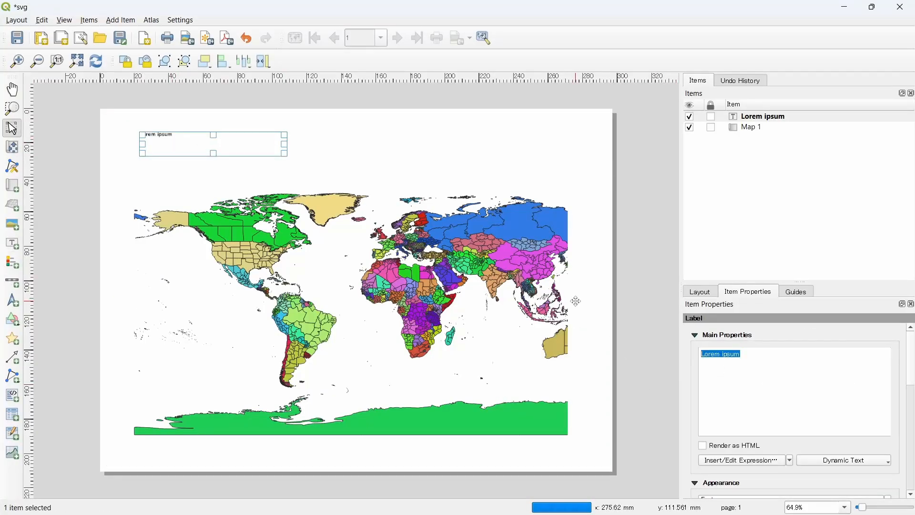
left_click(576, 310)
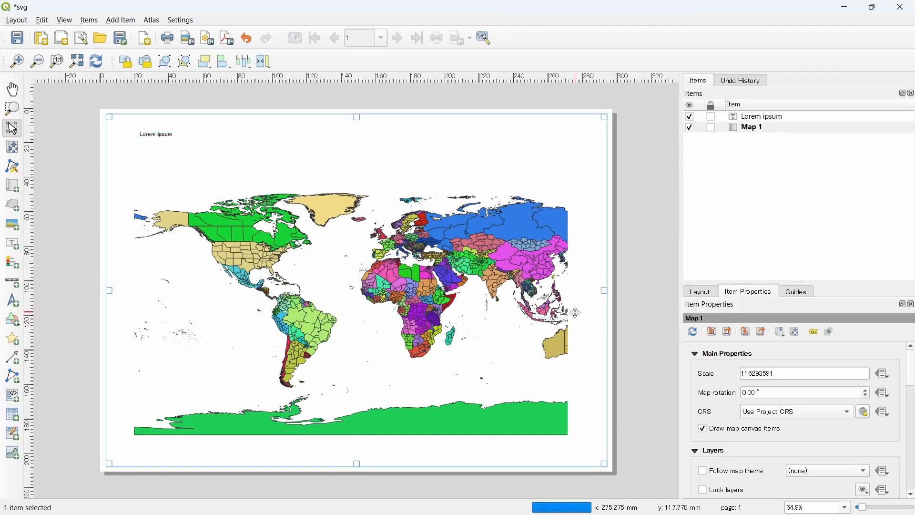
left_click(163, 136)
left_click_drag(777, 381, 643, 355)
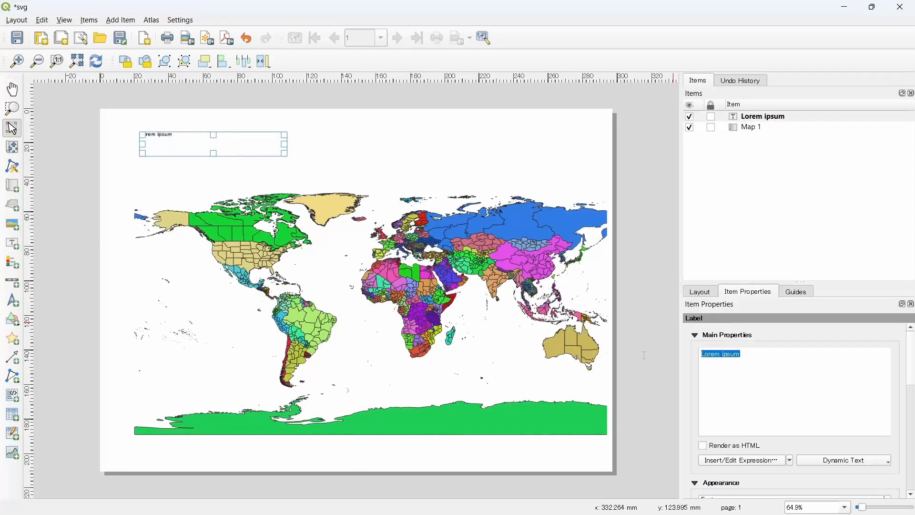
type("World")
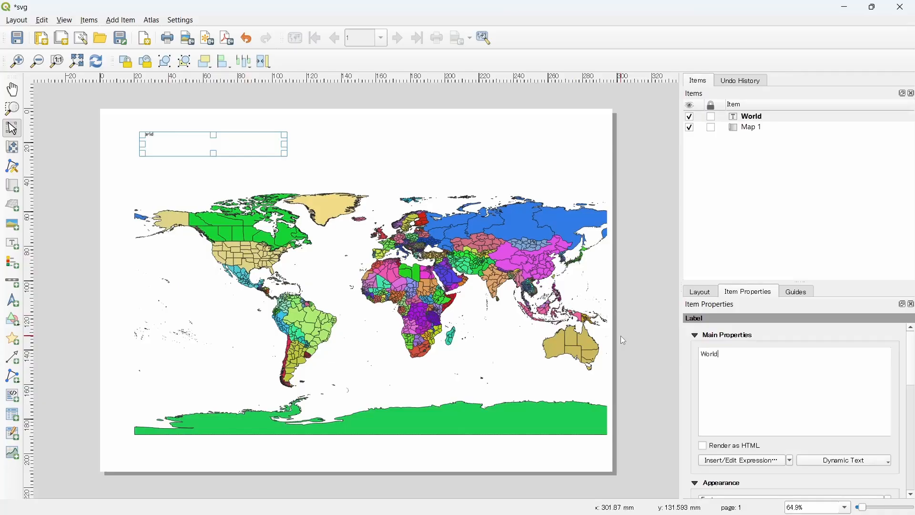
type(" Country Boundarries")
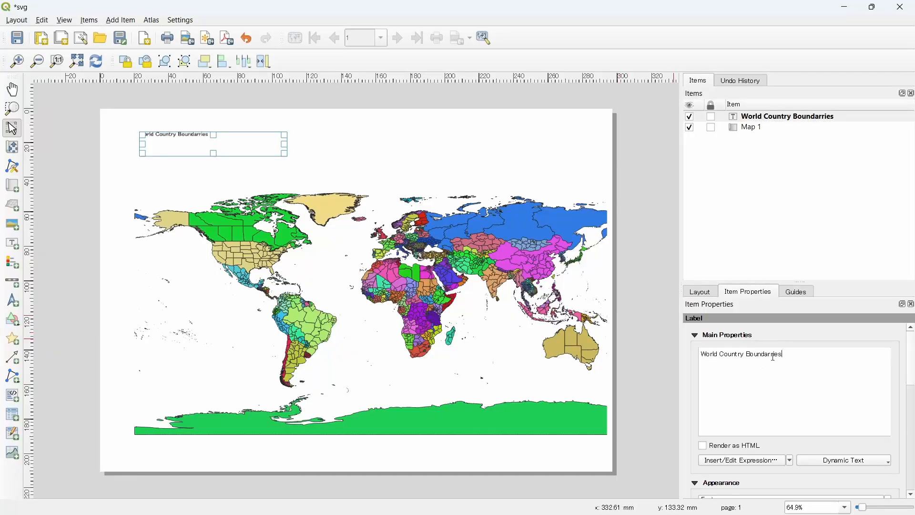
key("BackSpace")
Set the label's font to Arial at 24 points and widen the label so the title fits on one line.
scroll(770, 472, "down", 1)
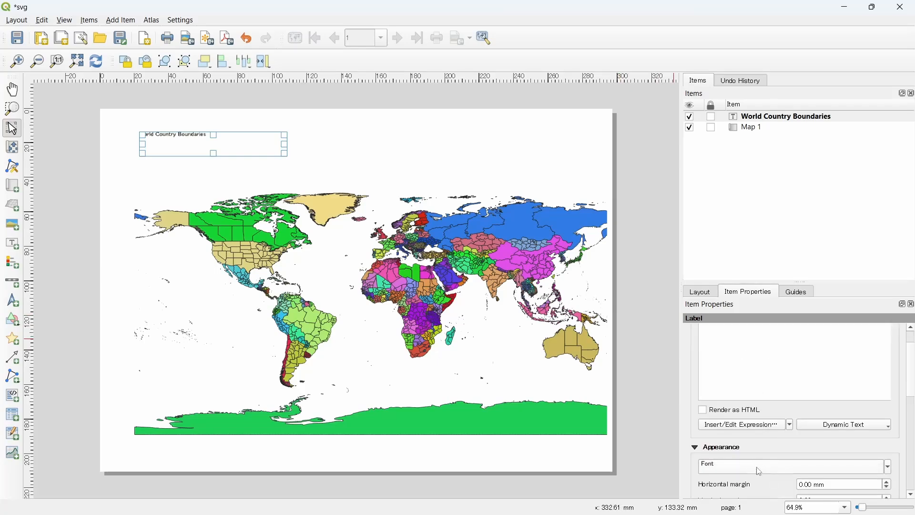
left_click(761, 470)
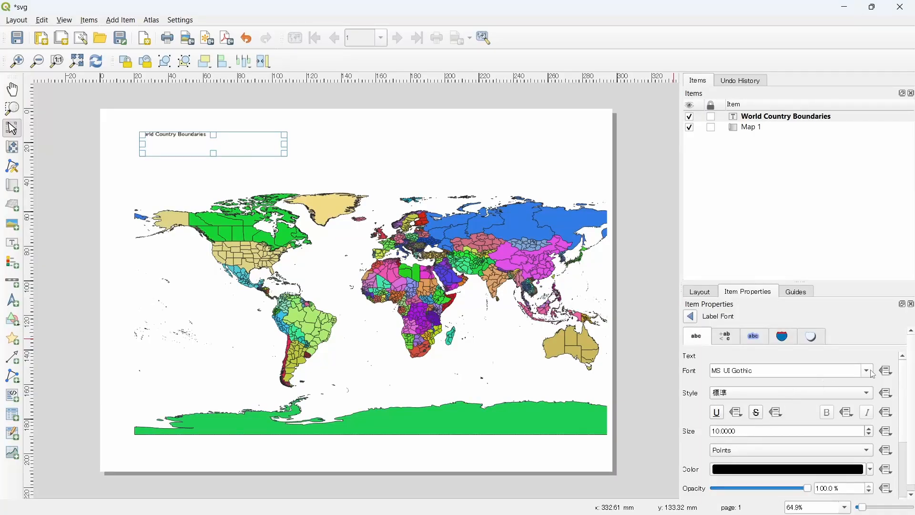
left_click(872, 374)
scroll(752, 406, "up", 6)
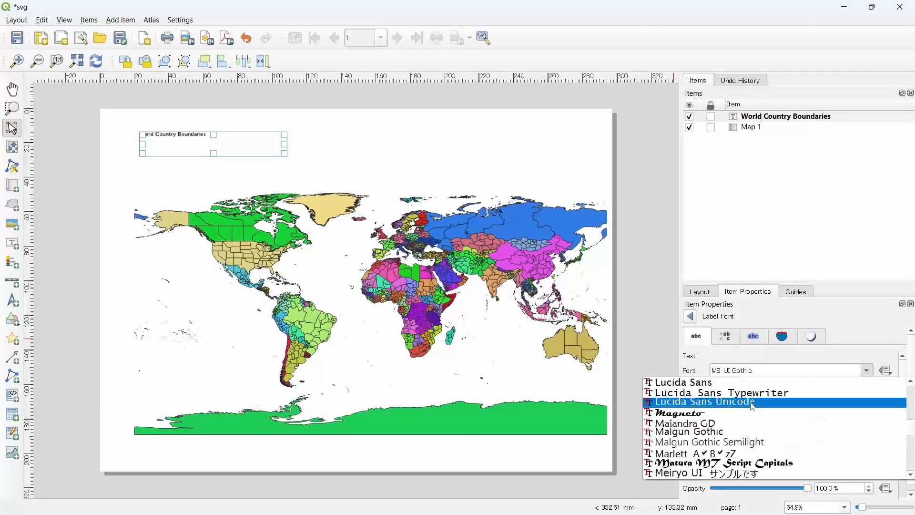
scroll(751, 406, "up", 20)
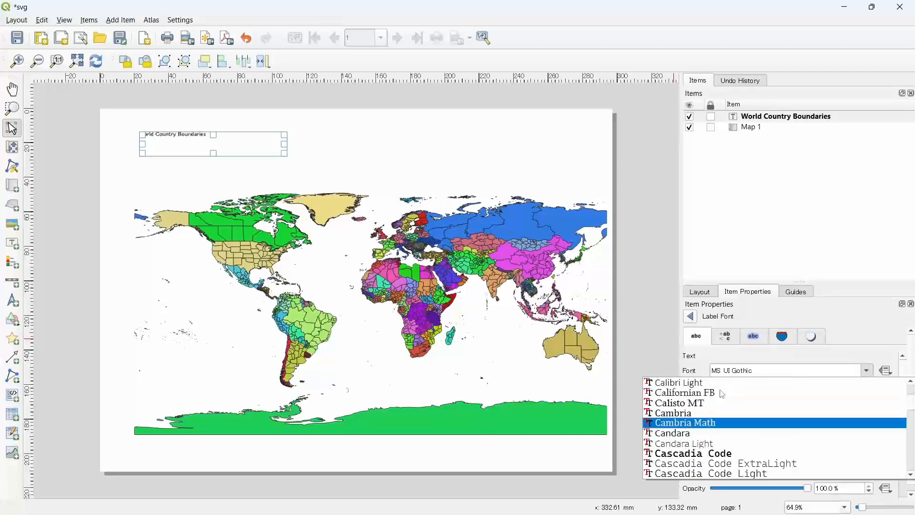
scroll(721, 393, "up", 7)
left_click(698, 401)
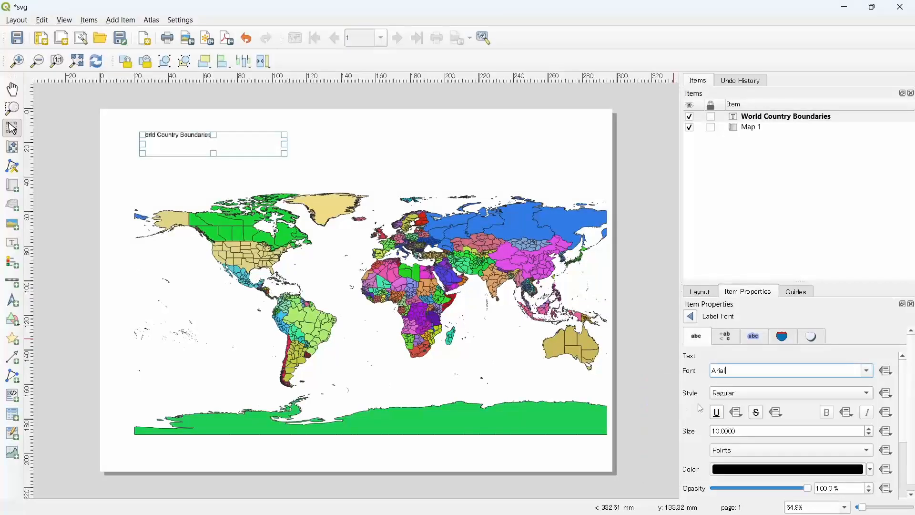
double_click(755, 432)
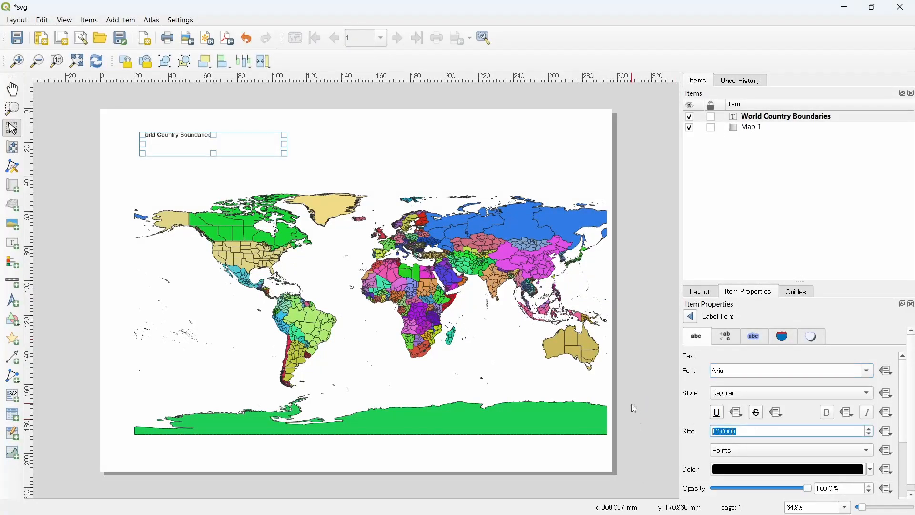
type("24")
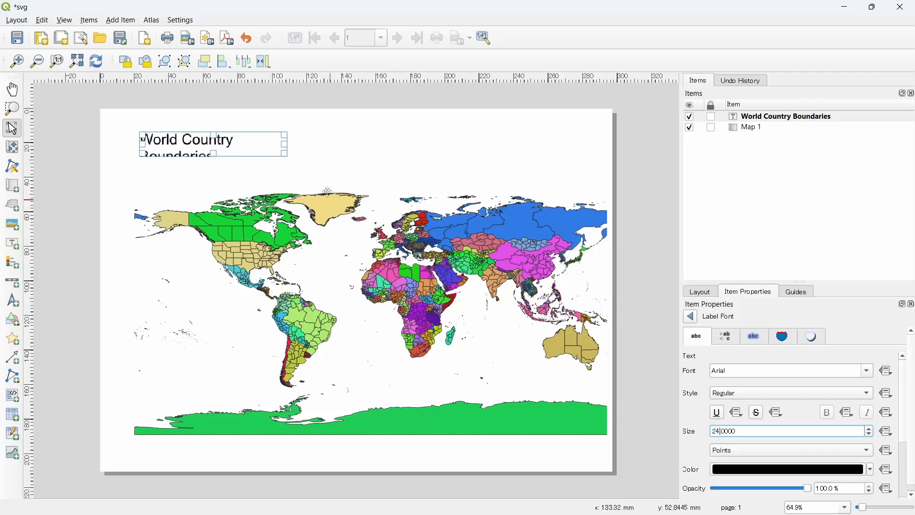
left_click_drag(284, 144, 319, 146)
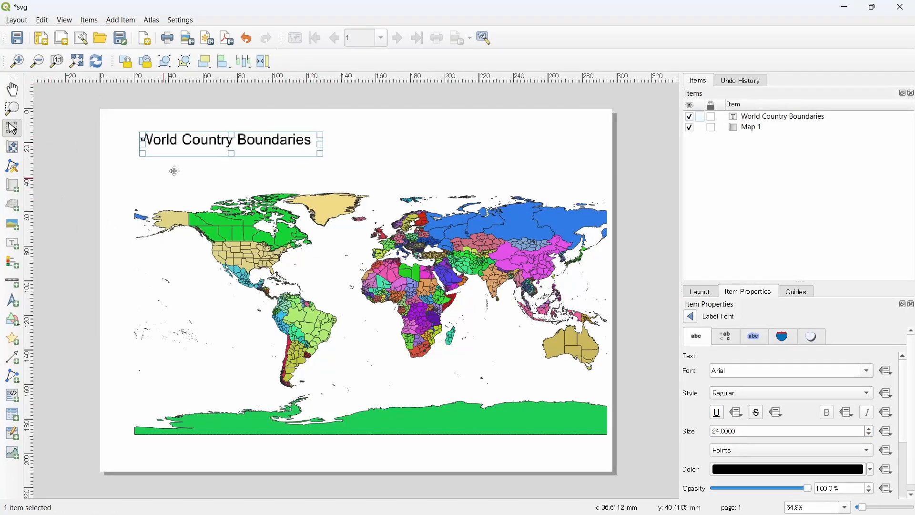
Add a north arrow in the page's upper-right area and shift Map 1's content slightly to the left.
left_click(13, 300)
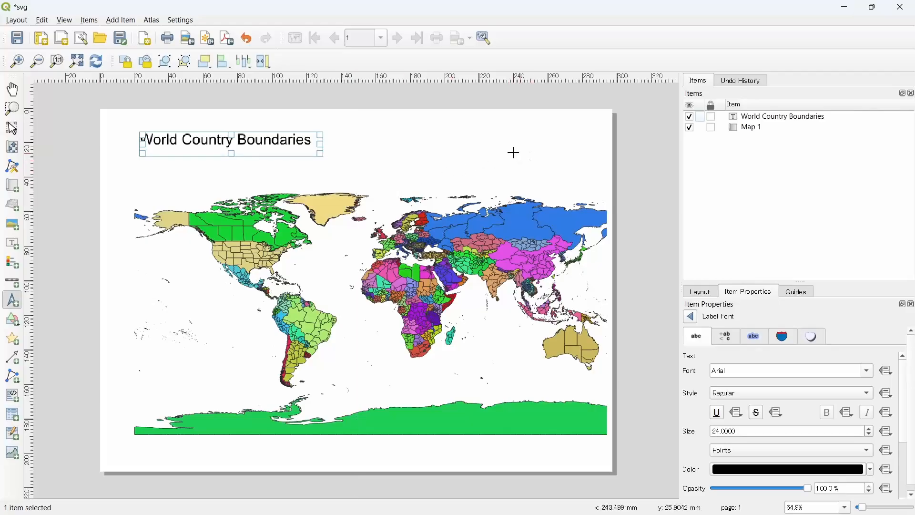
left_click_drag(535, 137, 561, 187)
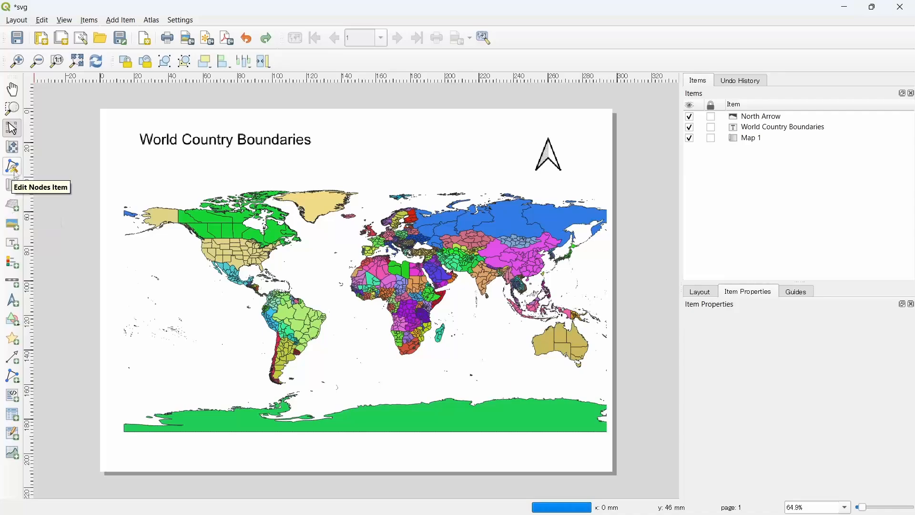
left_click(13, 152)
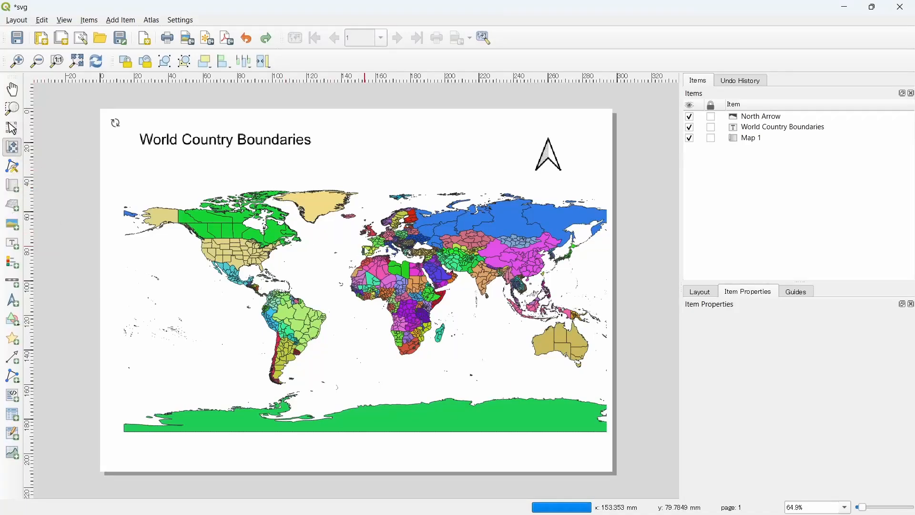
left_click_drag(366, 250, 360, 251)
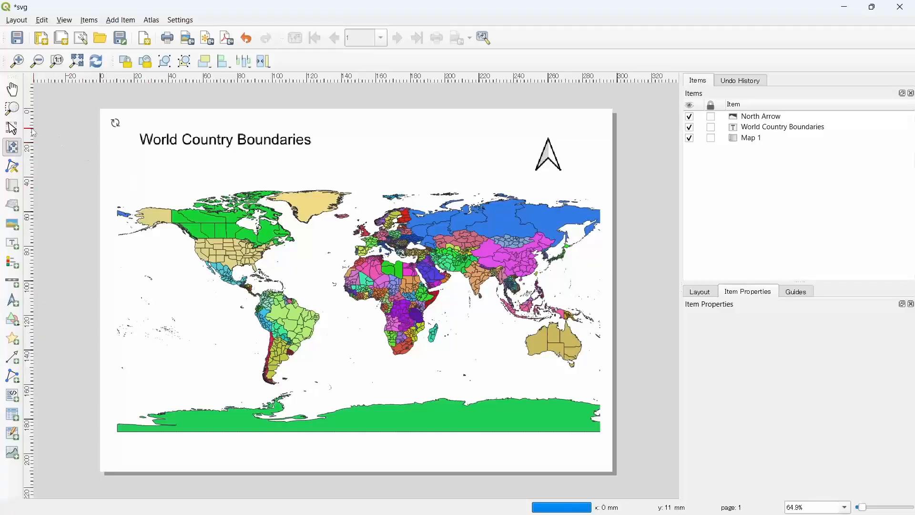
Enable the frame on Map 1 and move its content slightly left and up to fit the world inside it.
left_click(12, 127)
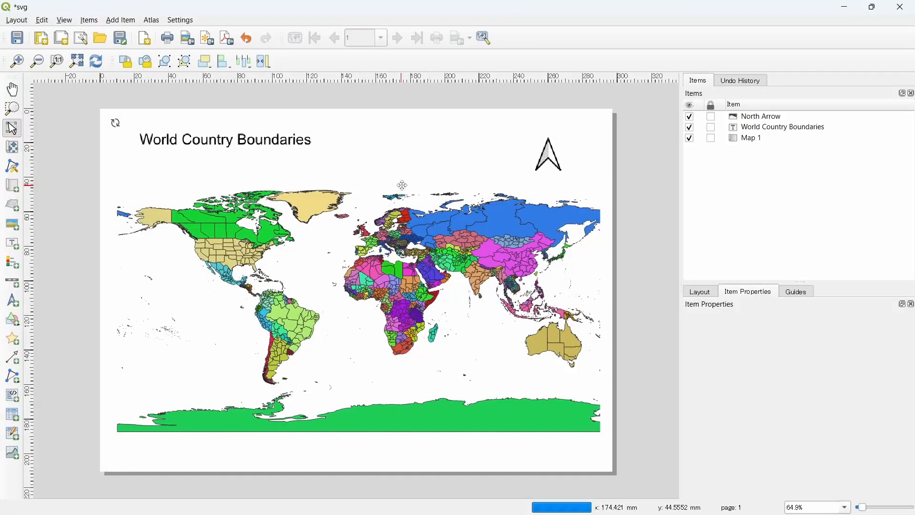
left_click(402, 185)
scroll(763, 414, "down", 10)
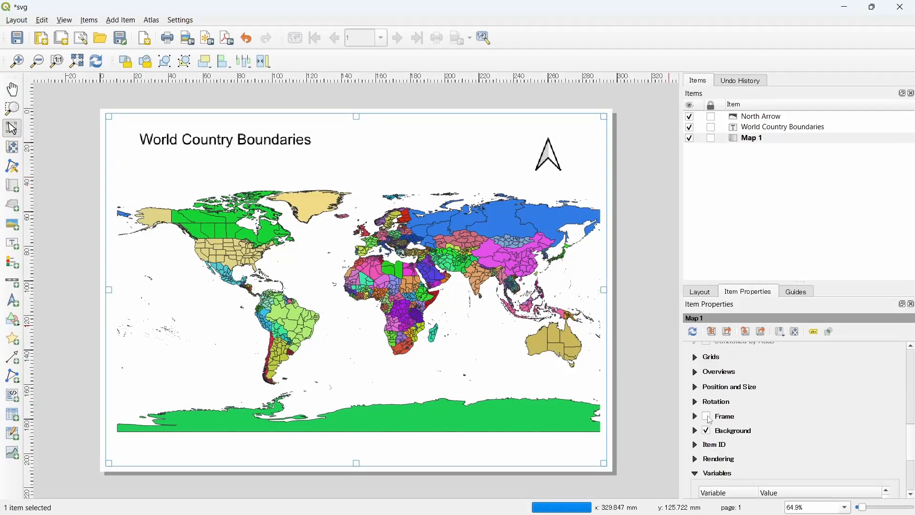
left_click(707, 416)
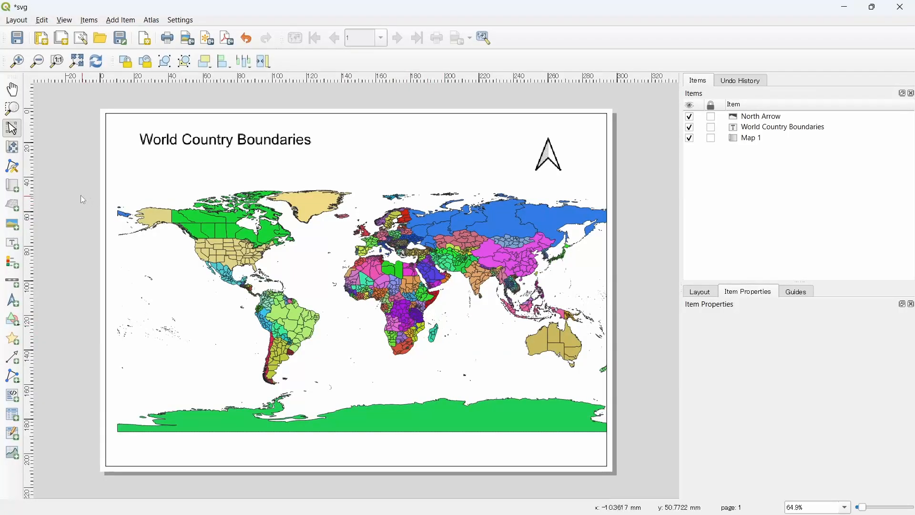
left_click(12, 147)
left_click_drag(441, 246, 431, 242)
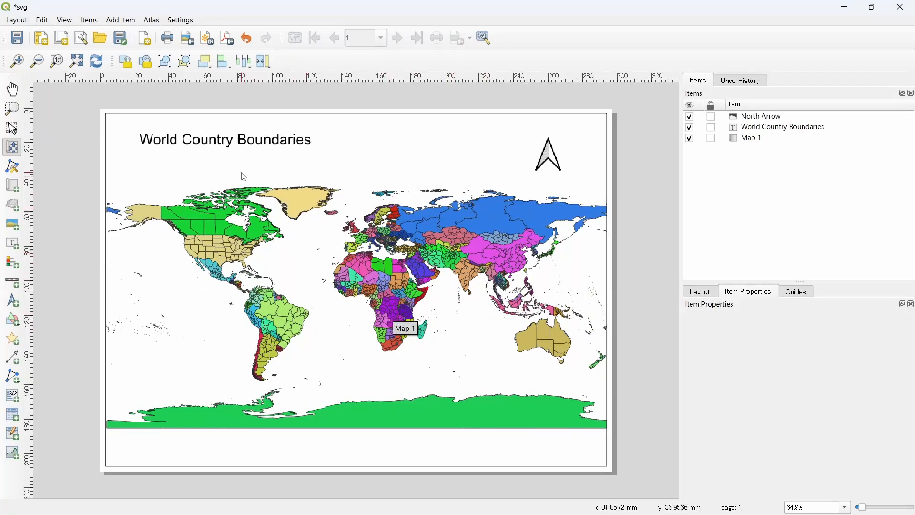
Start an SVG export of the layout and save it in the GISRS folder as country_boundaries.
left_click(210, 43)
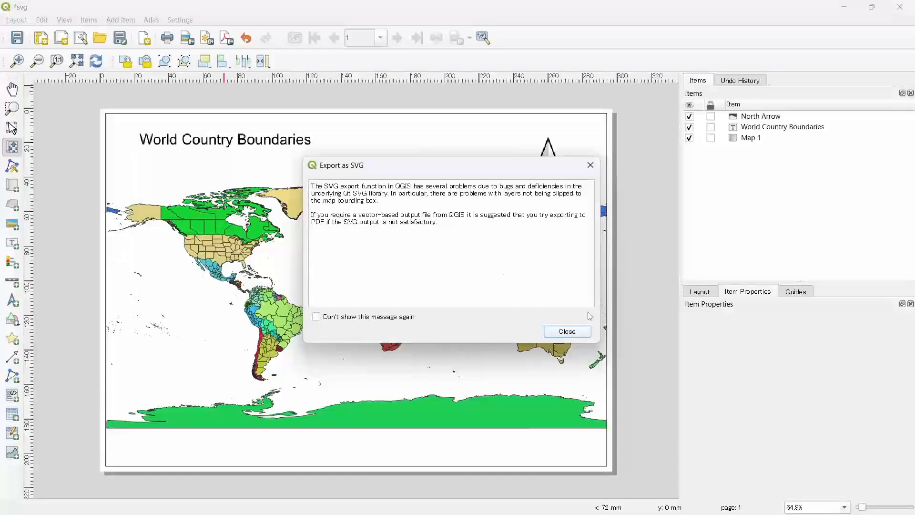
left_click(567, 333)
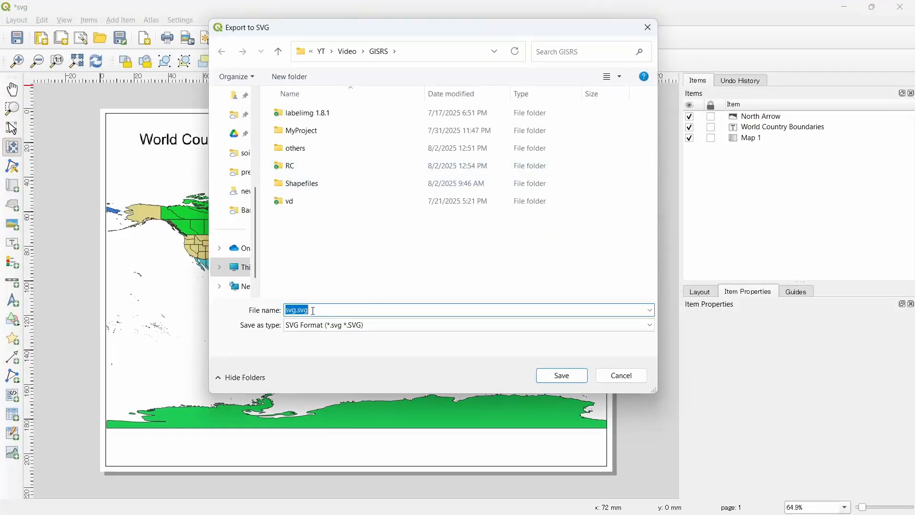
left_click(329, 309)
left_click_drag(329, 309, 262, 306)
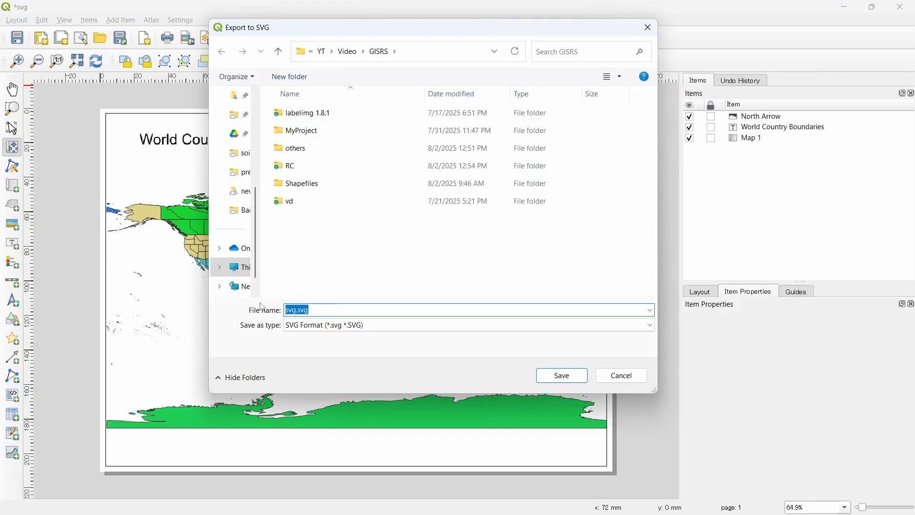
type("country_n")
key("BackSpace")
type("bo")
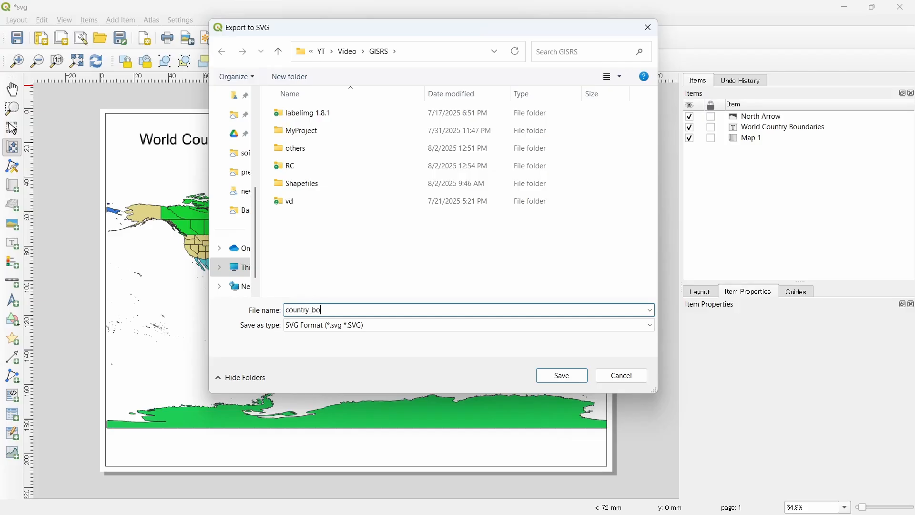
type("undaries")
left_click(562, 375)
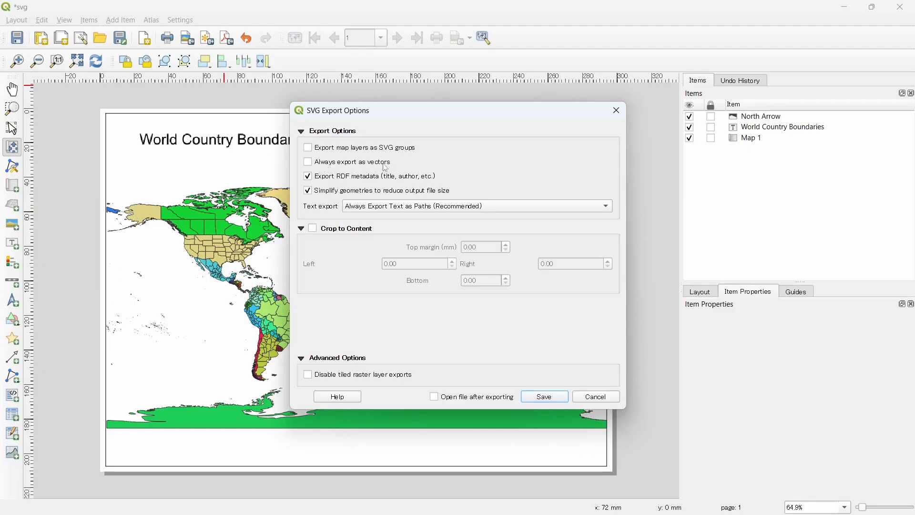
Enable Always export as vectors, set text export to Always Export Text as Text Objects, and run the SVG export.
left_click(310, 163)
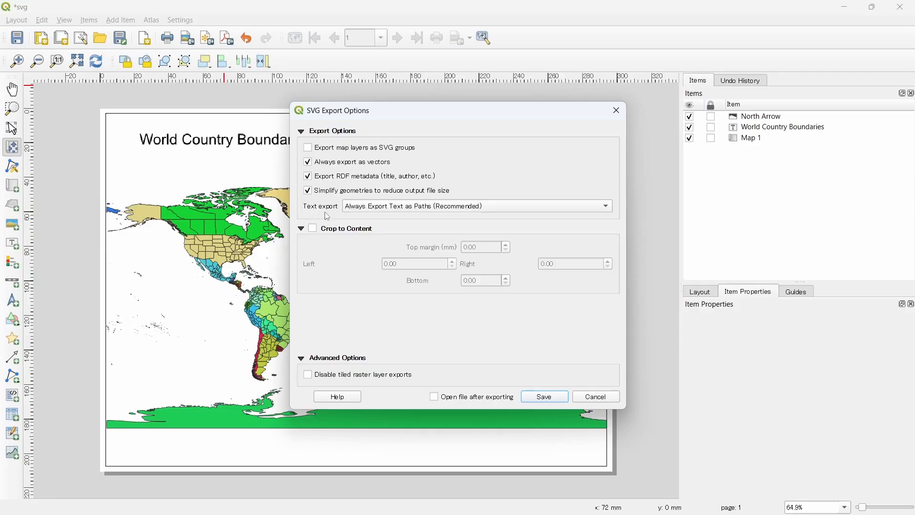
left_click(372, 210)
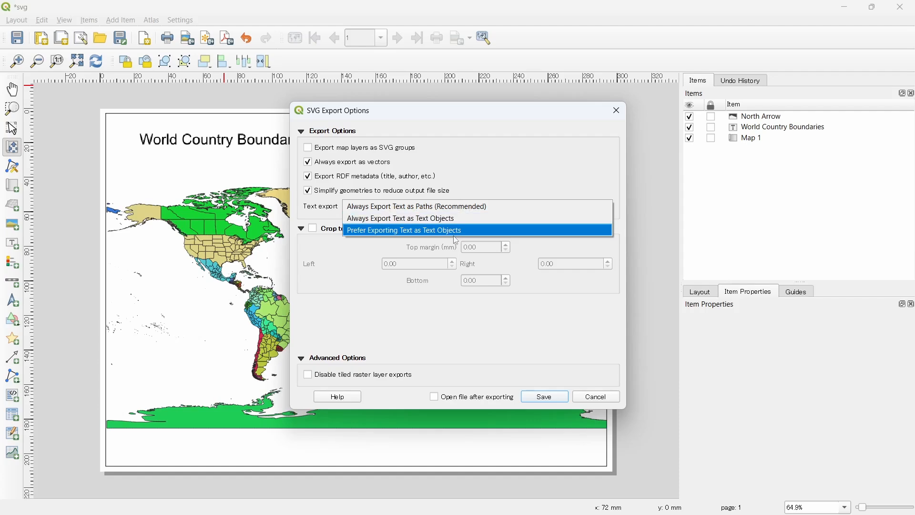
left_click(456, 235)
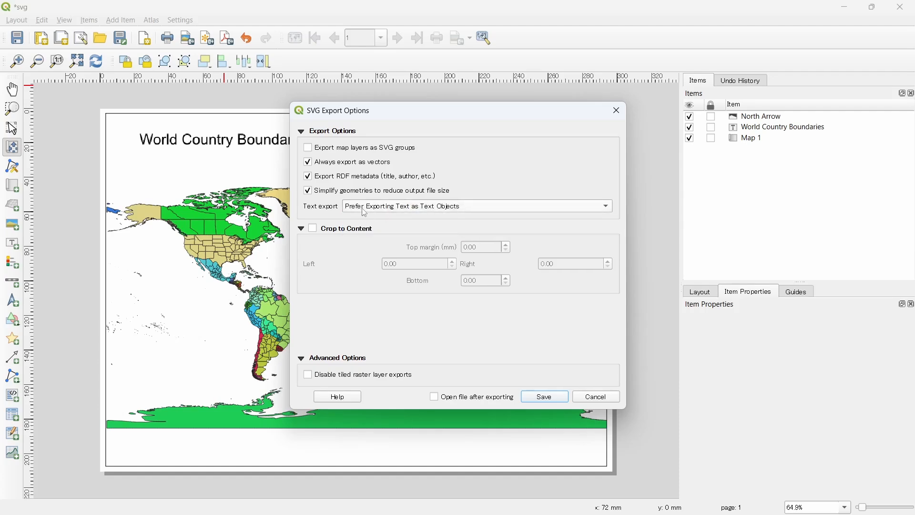
left_click(447, 211)
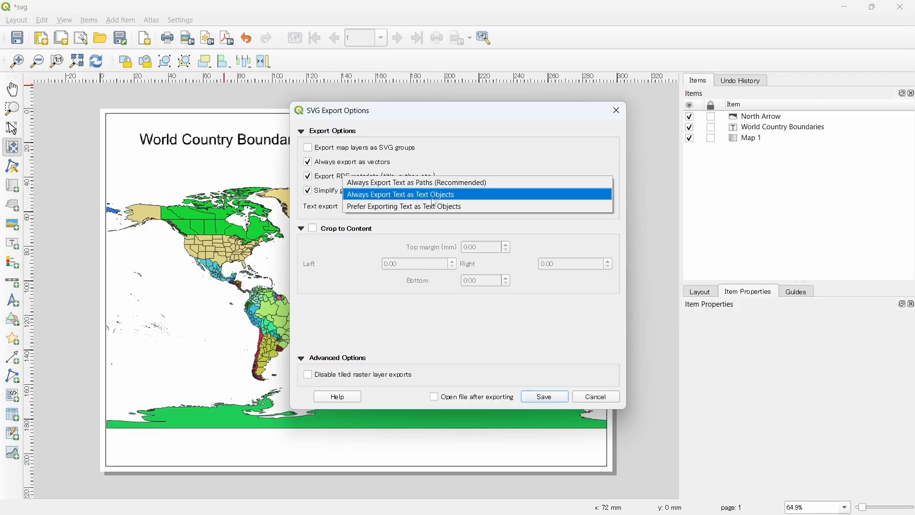
left_click(441, 198)
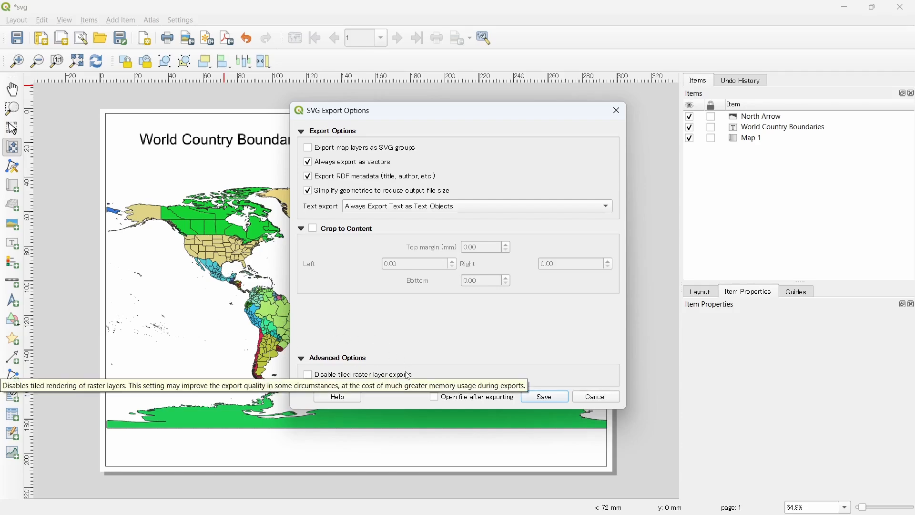
left_click(487, 400)
left_click(548, 397)
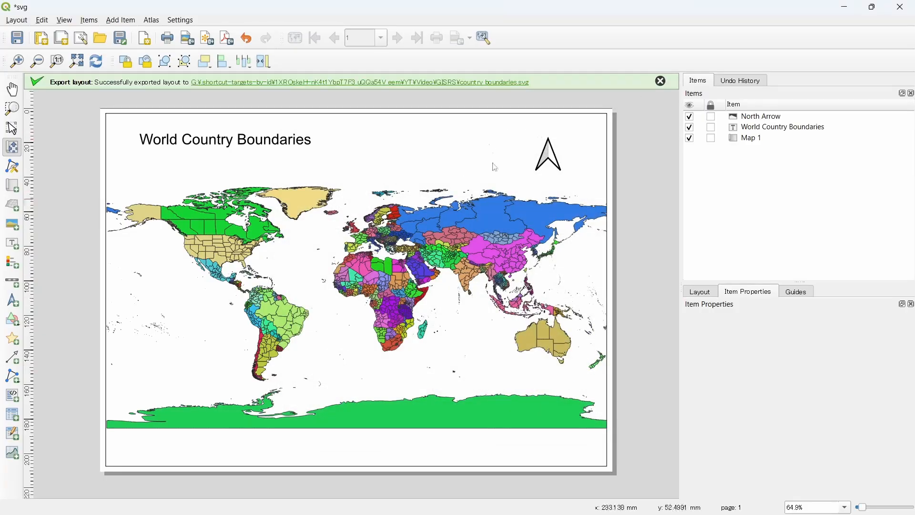